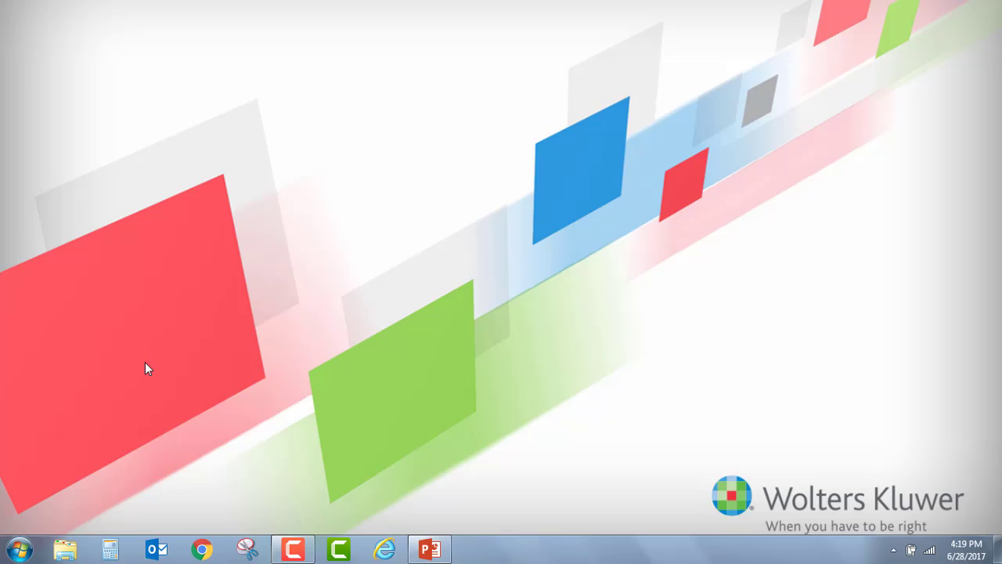
# - Launch Admin Views Utility from the Start menu's CCH ProSystem fx Engagement Utilities folder
pyautogui.click(20, 550)
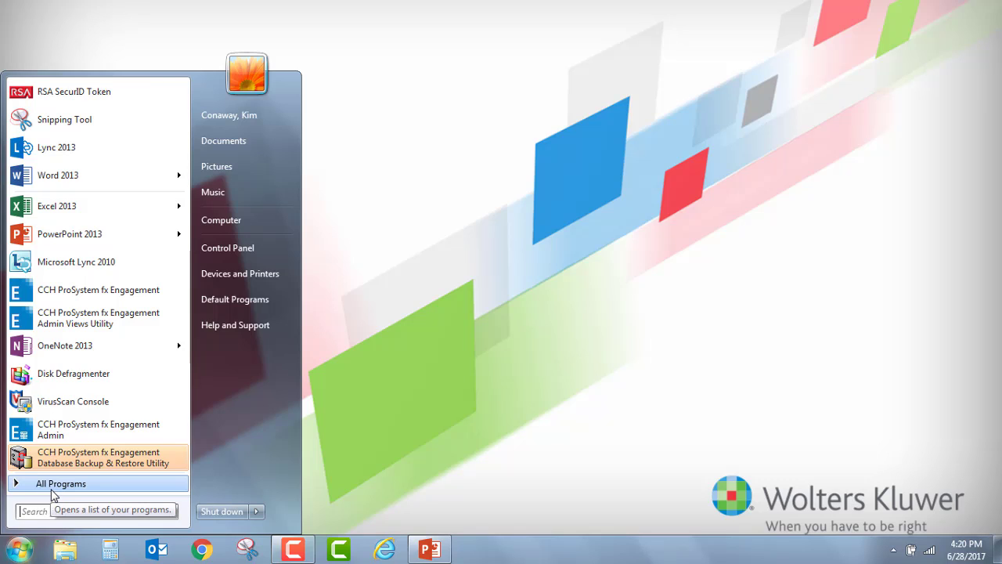
pyautogui.click(52, 487)
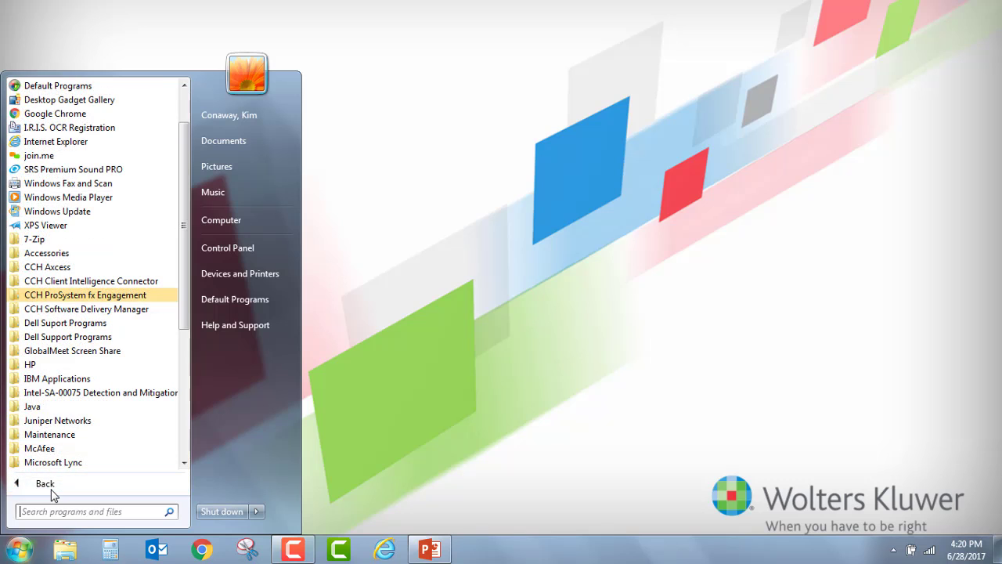
pyautogui.click(83, 295)
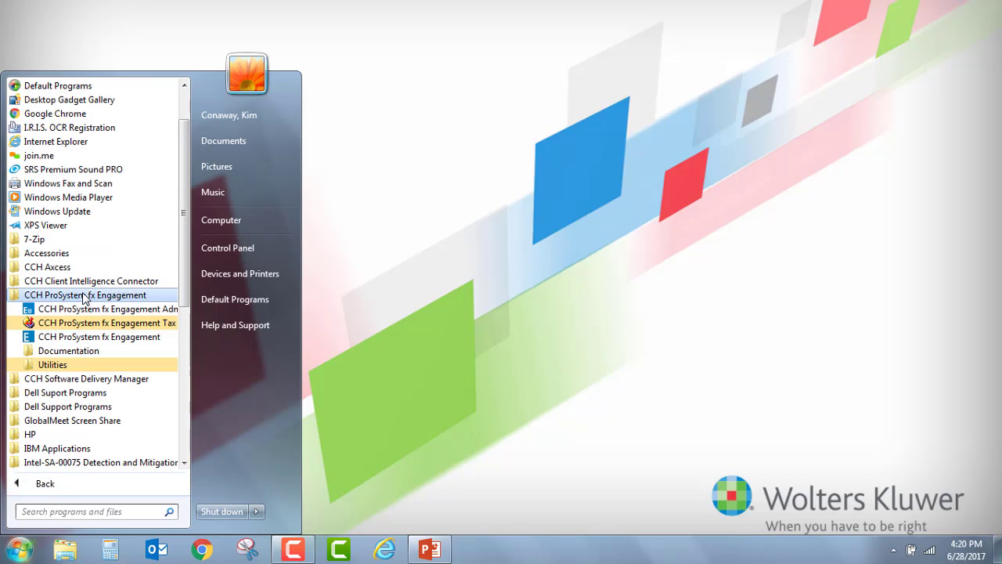
pyautogui.click(63, 363)
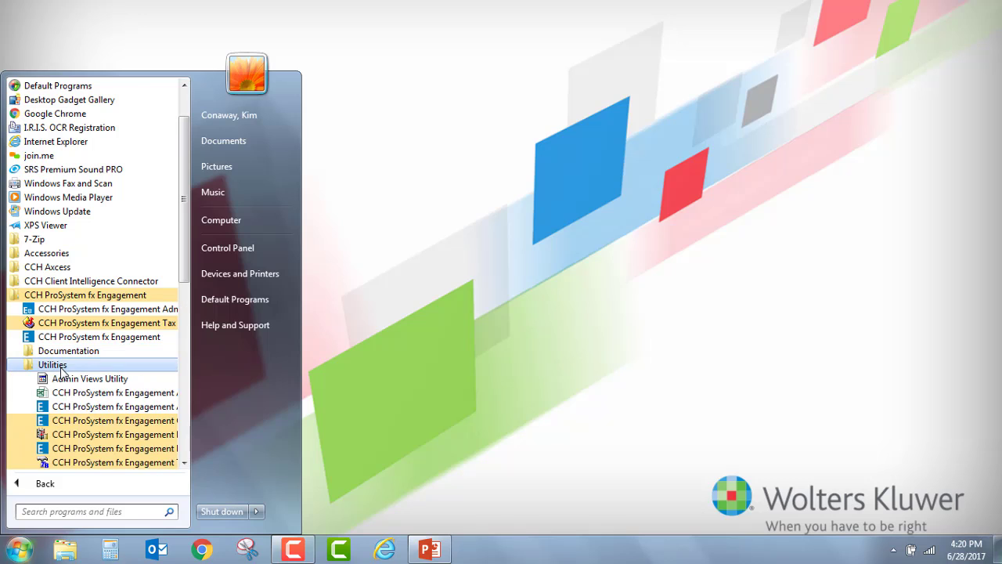
pyautogui.click(73, 409)
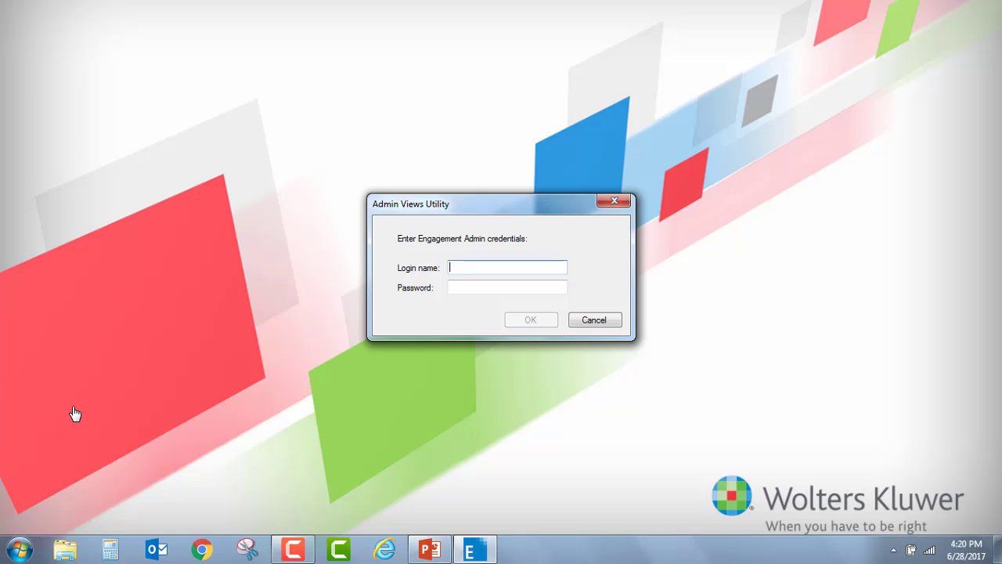
# - Sign in with login name ADMIN
pyautogui.write('ADMIN')
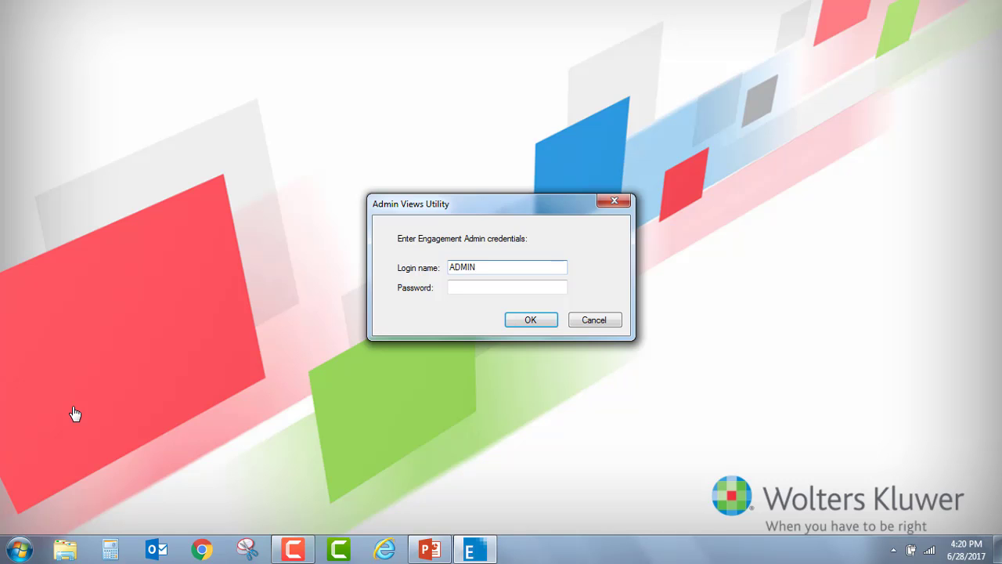
pyautogui.press('Return')
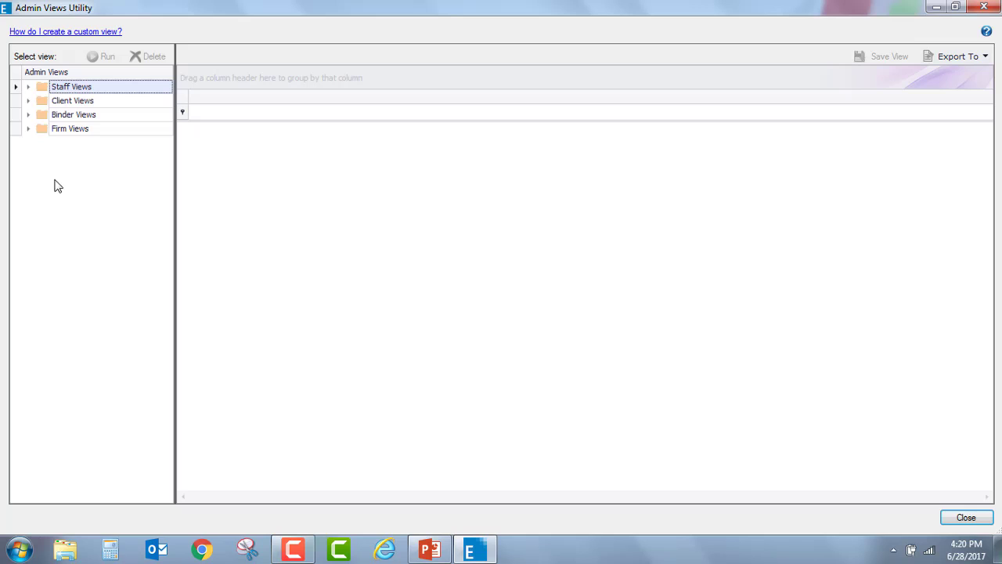
# - Expand the Staff Views, Client Views, Binder Views and Firm Views folders
pyautogui.click(28, 88)
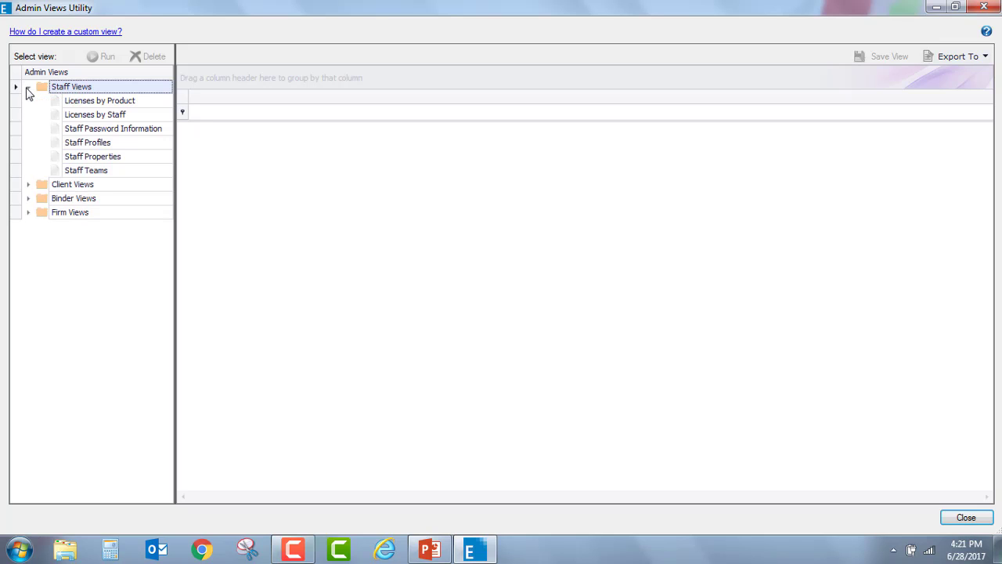
pyautogui.click(28, 184)
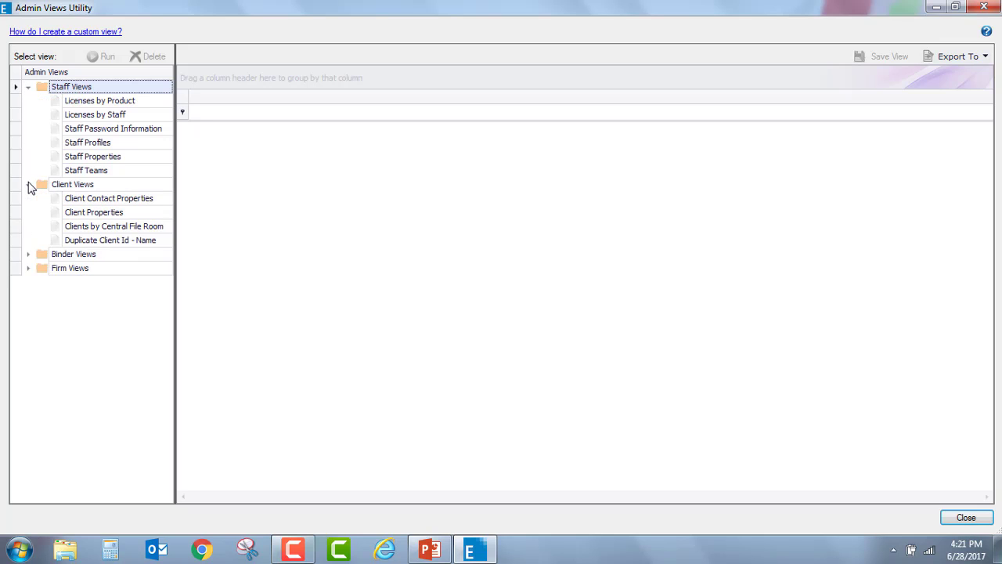
pyautogui.click(29, 256)
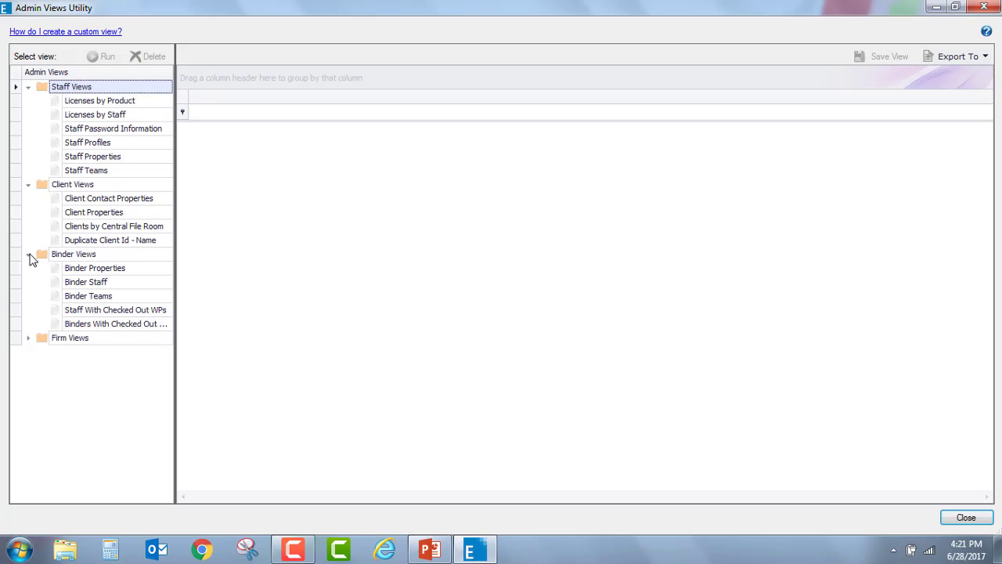
pyautogui.click(29, 338)
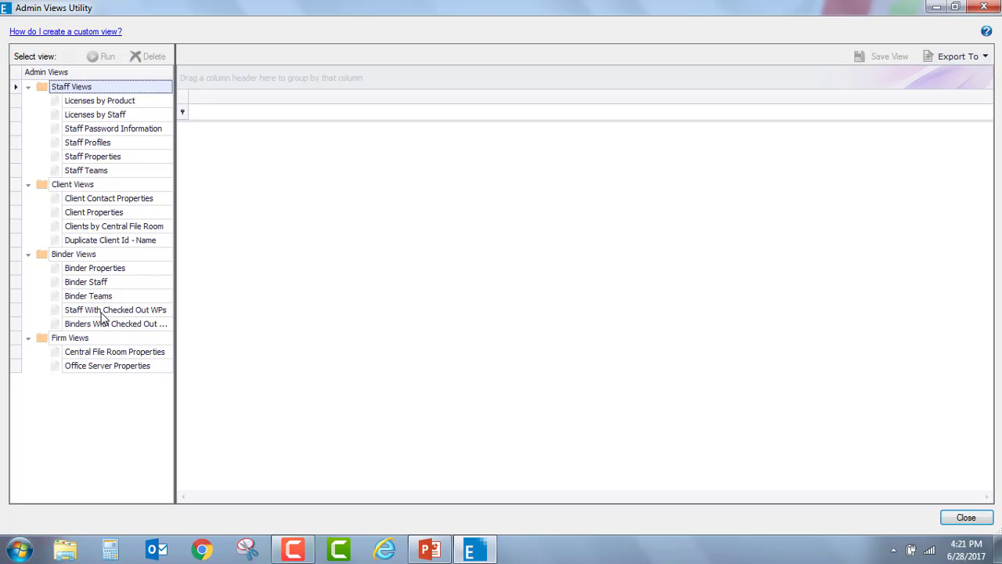
# - Run Staff With Checked Out WPs with blank filter conditions, showing seven binders
pyautogui.doubleClick(101, 312)
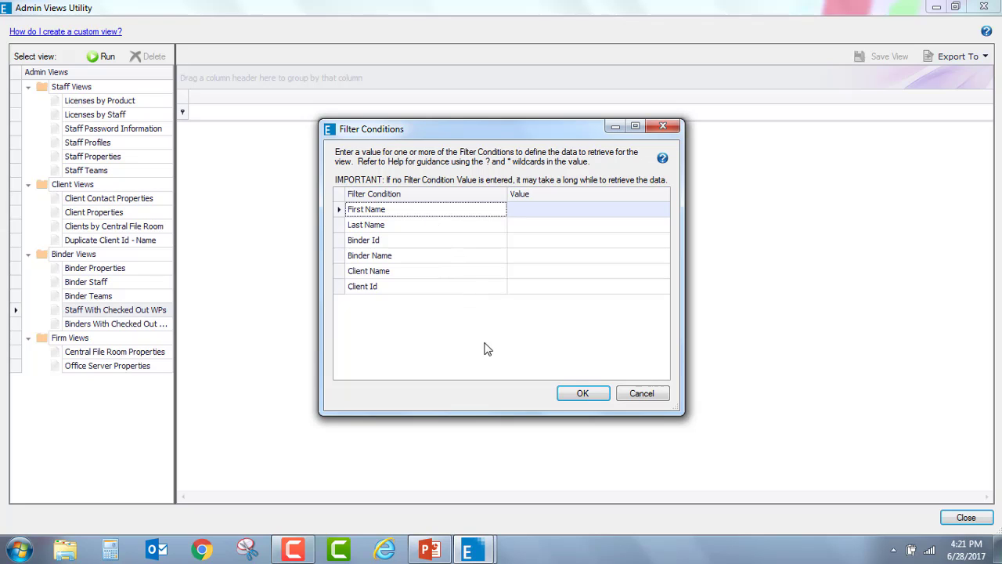
pyautogui.click(583, 394)
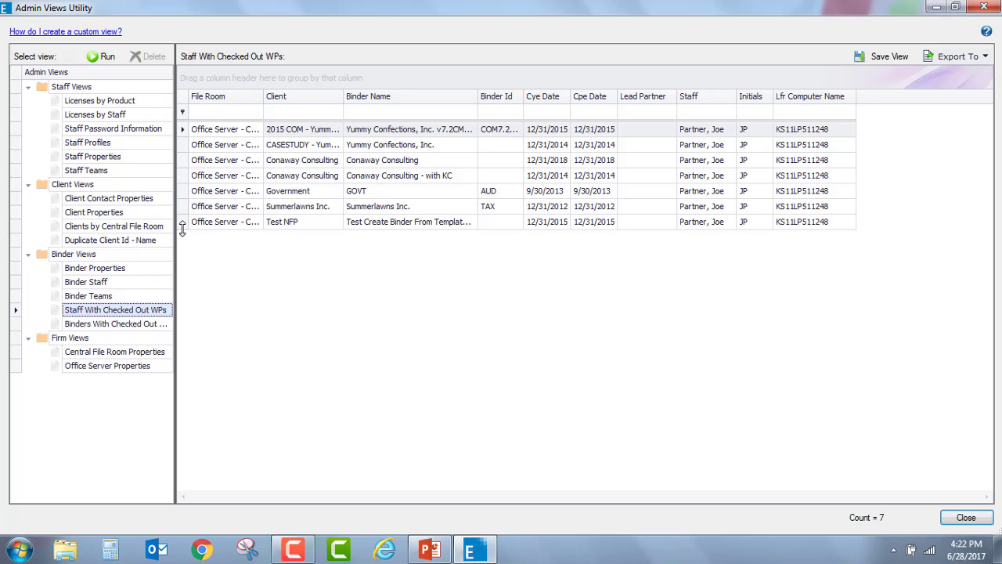
# - Switch to the Clients by Central File Room view and select the Name filter cell
pyautogui.click(144, 229)
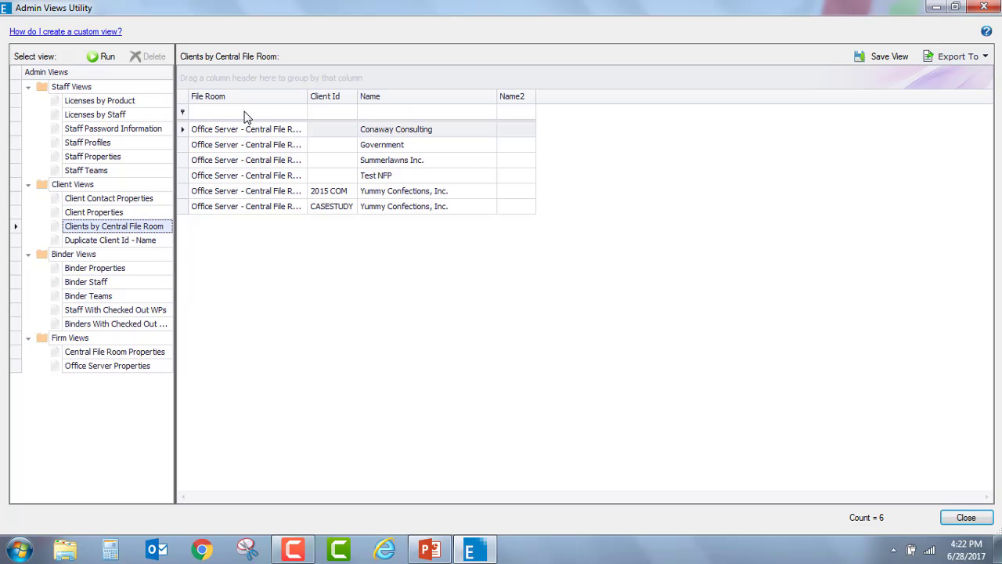
pyautogui.click(378, 115)
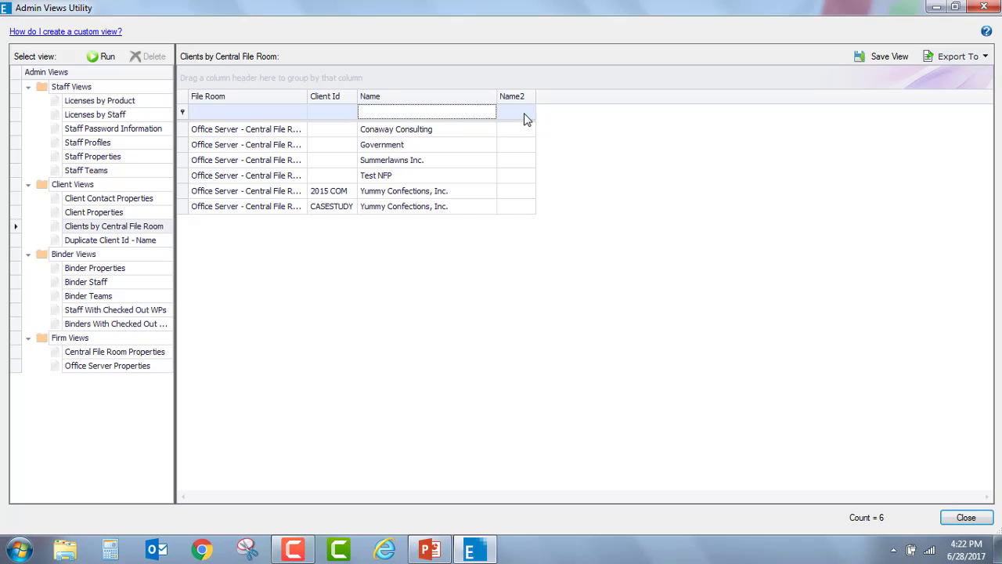
# - Show the Export To list: CSV, XLSX, PDF, HTML and PRINT
pyautogui.click(947, 61)
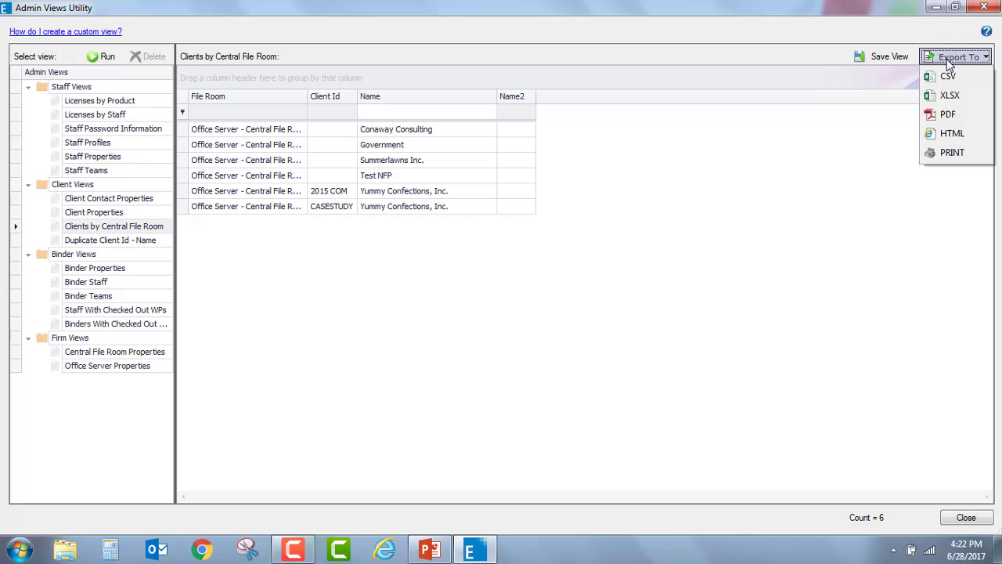